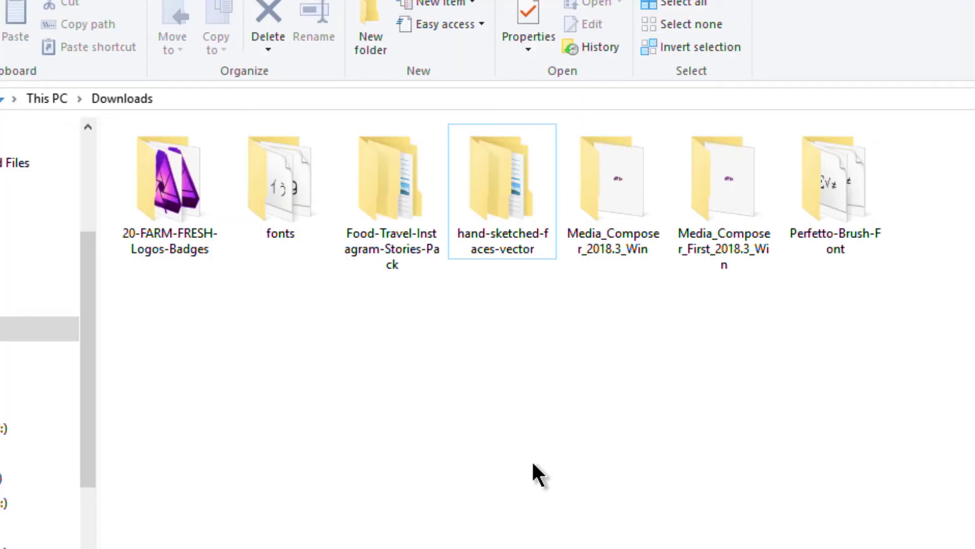
Step: Look through the downloaded fonts folder, then go back to Downloads
double_click(288, 183)
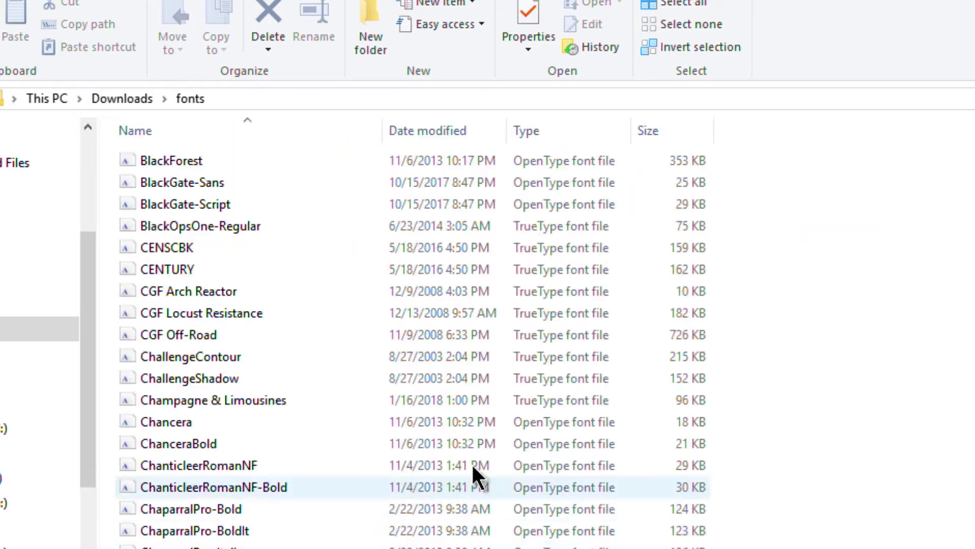
scroll(472, 458, "down", 20)
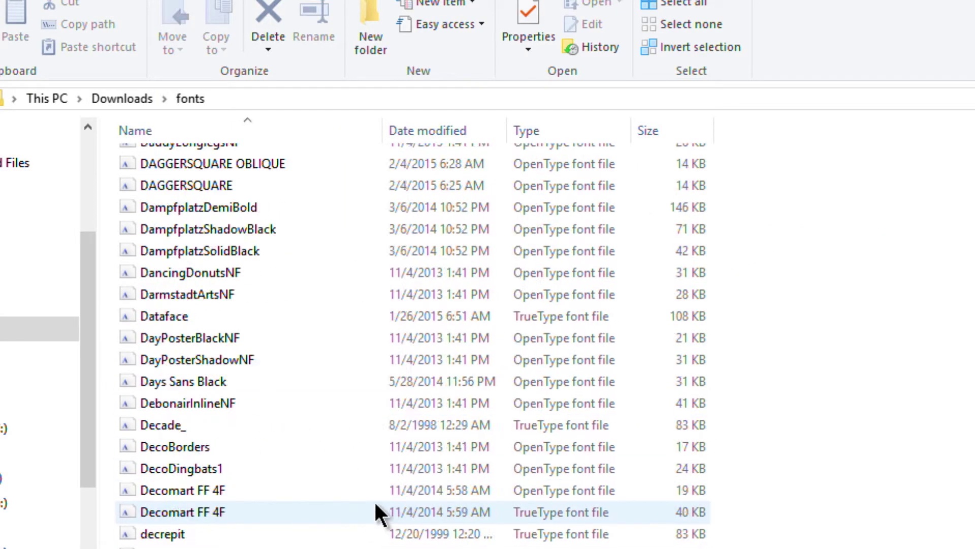
scroll(413, 487, "up", 3)
scroll(412, 488, "down", 18)
scroll(412, 487, "up", 15)
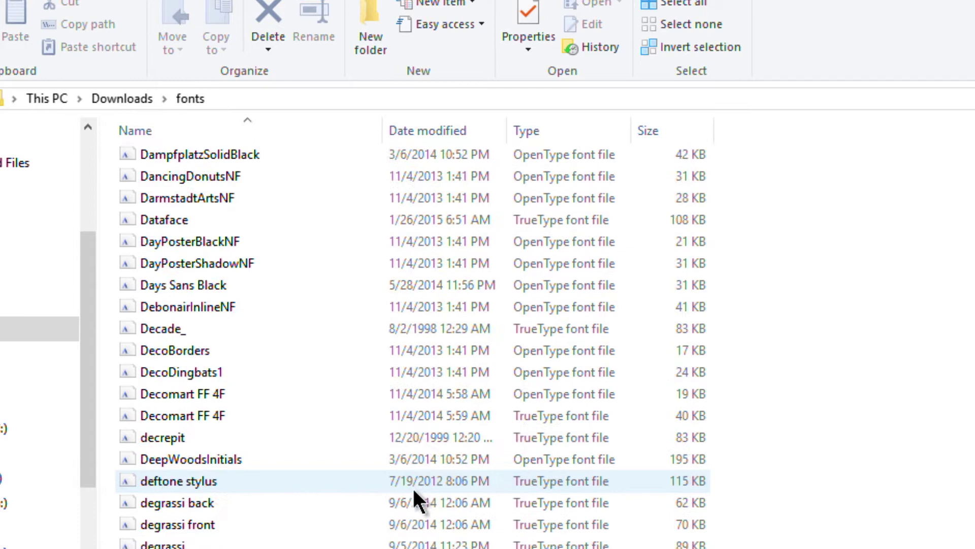
scroll(412, 487, "up", 20)
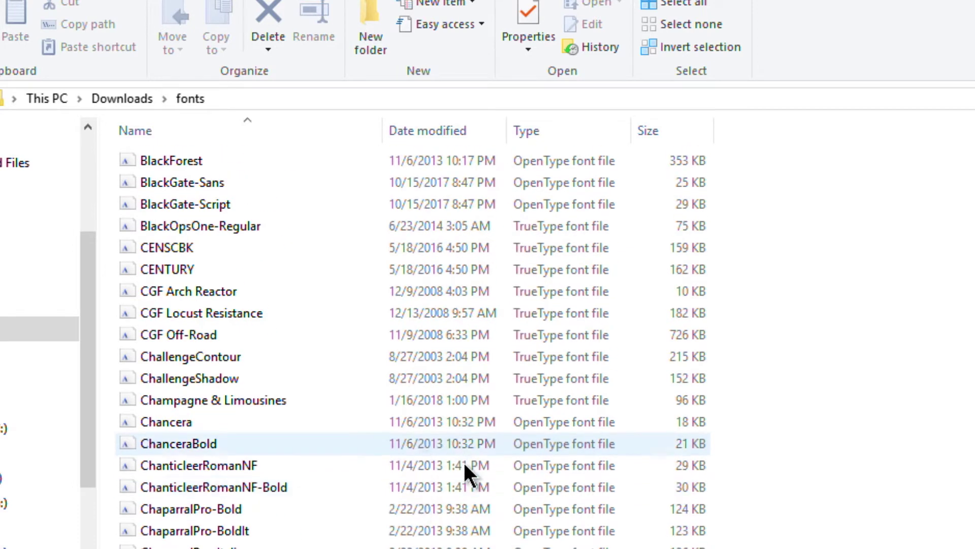
left_click(130, 95)
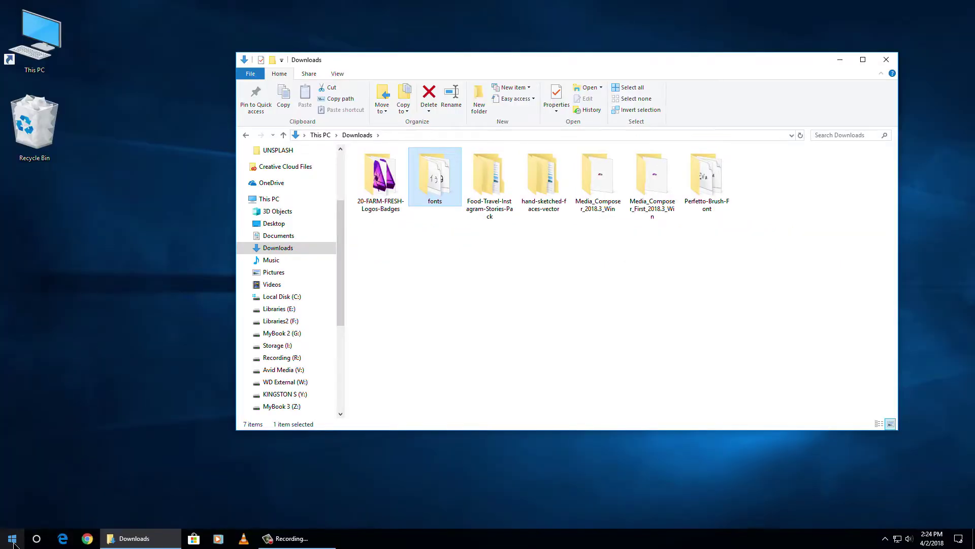
Step: Search the Start menu for 'cont' and 'font', then reopen the full Start menu
left_click(12, 538)
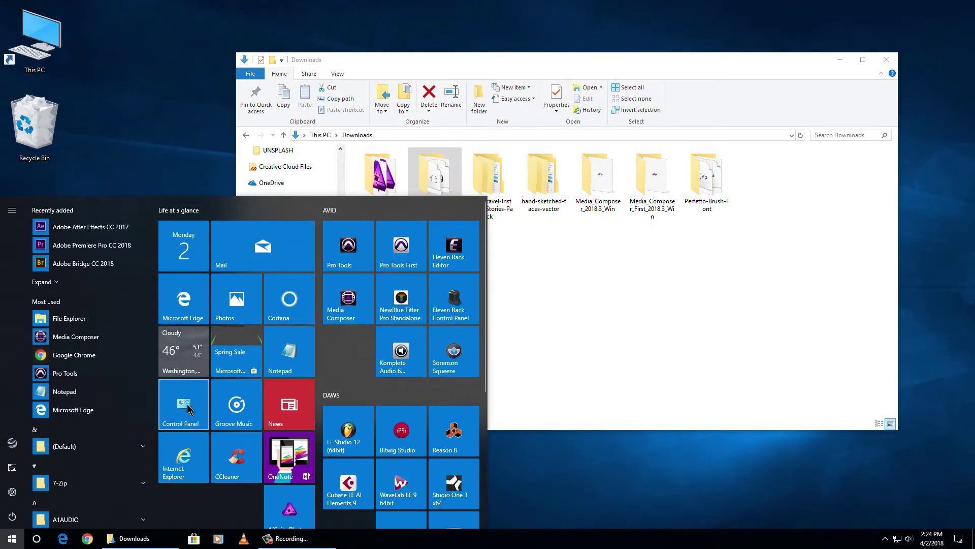
type("cont")
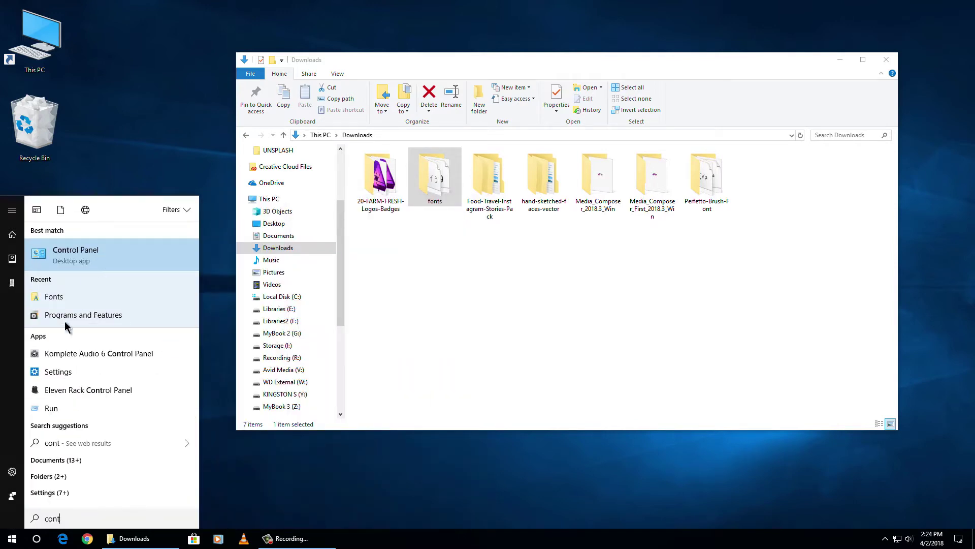
left_click(12, 538)
left_click(12, 538)
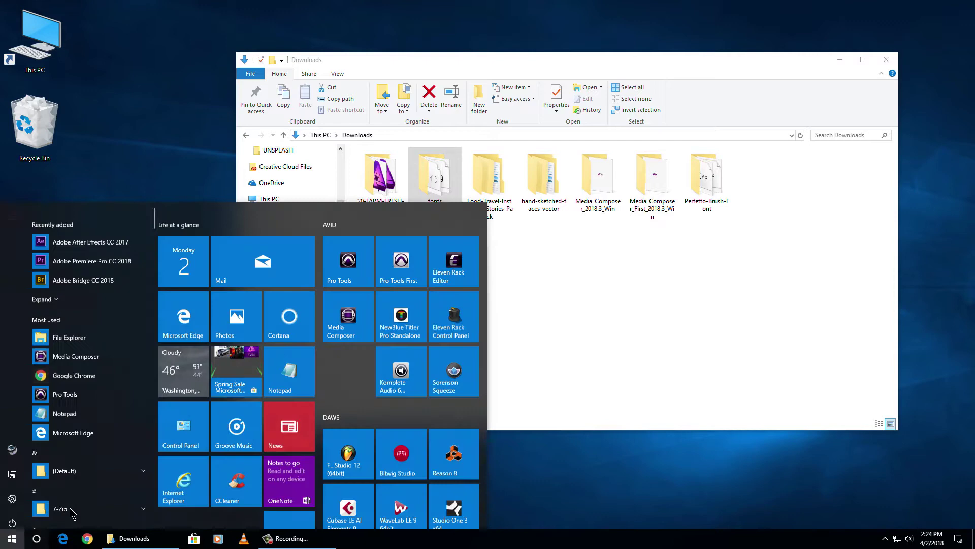
type("font")
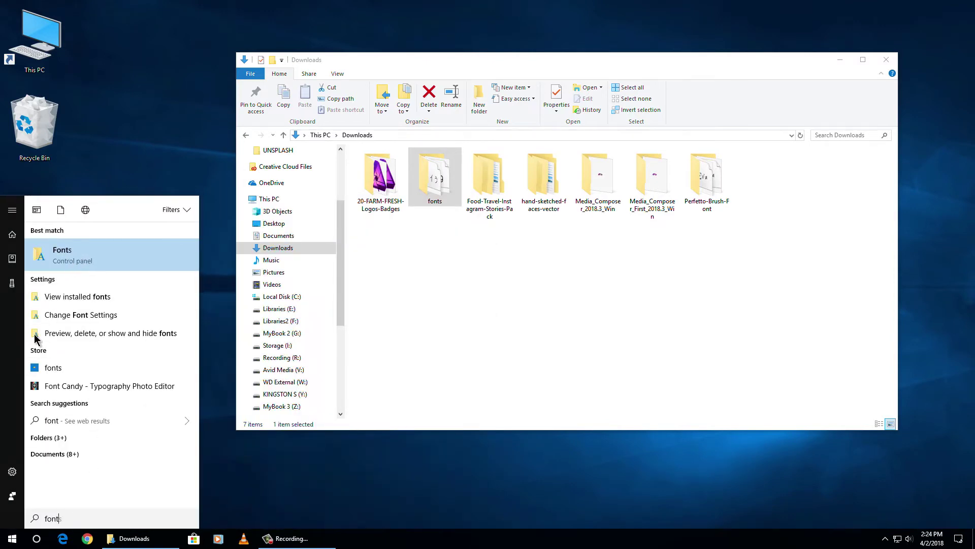
left_click(12, 538)
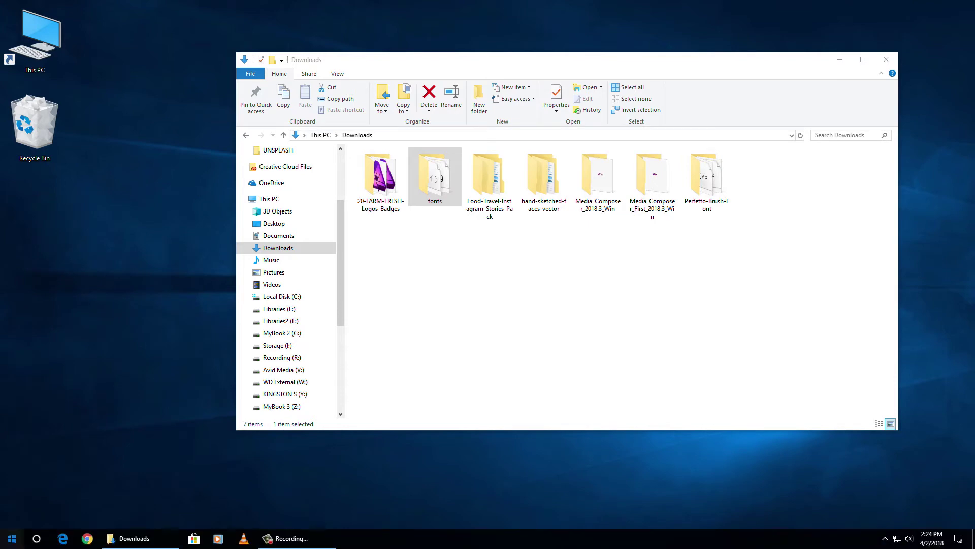
left_click(12, 538)
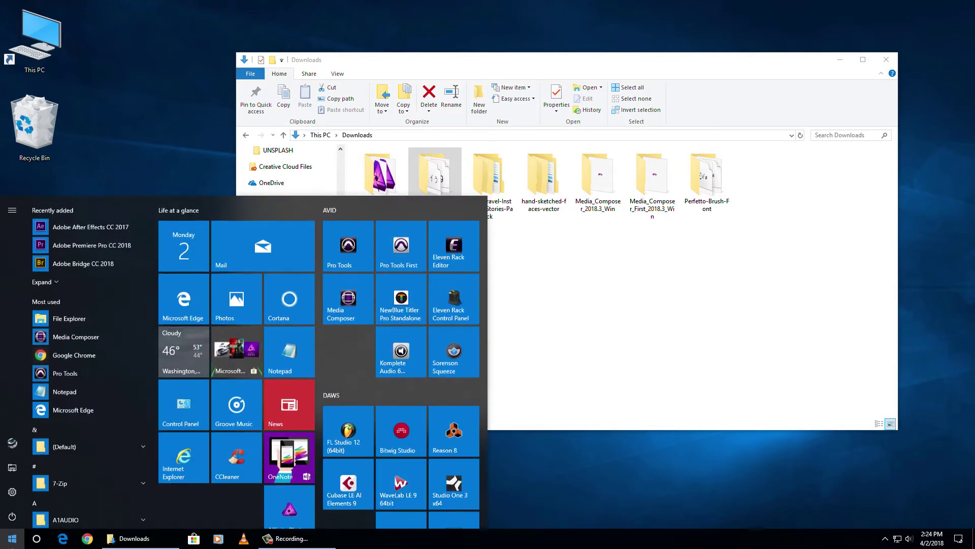
Step: Open Control Panel and keep its items in large icons view
left_click(182, 413)
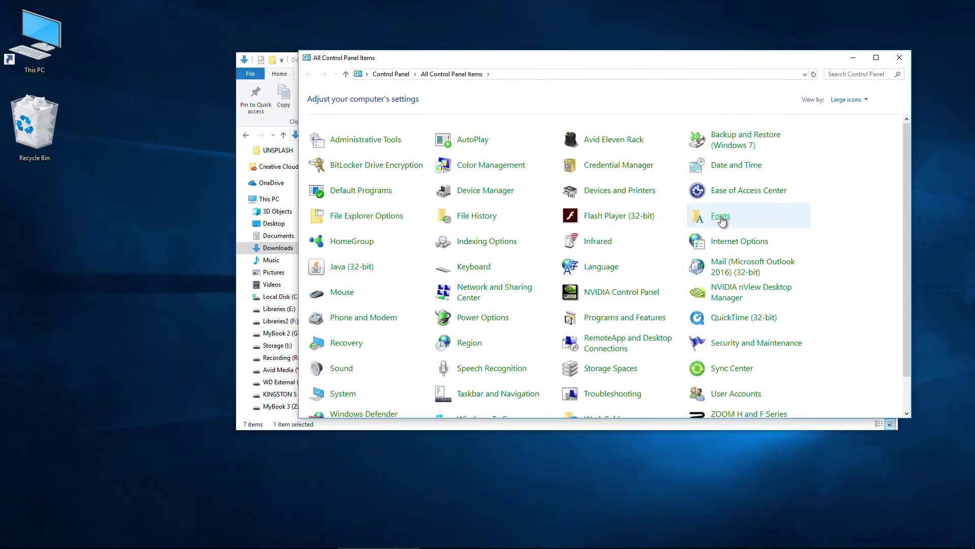
left_click(863, 101)
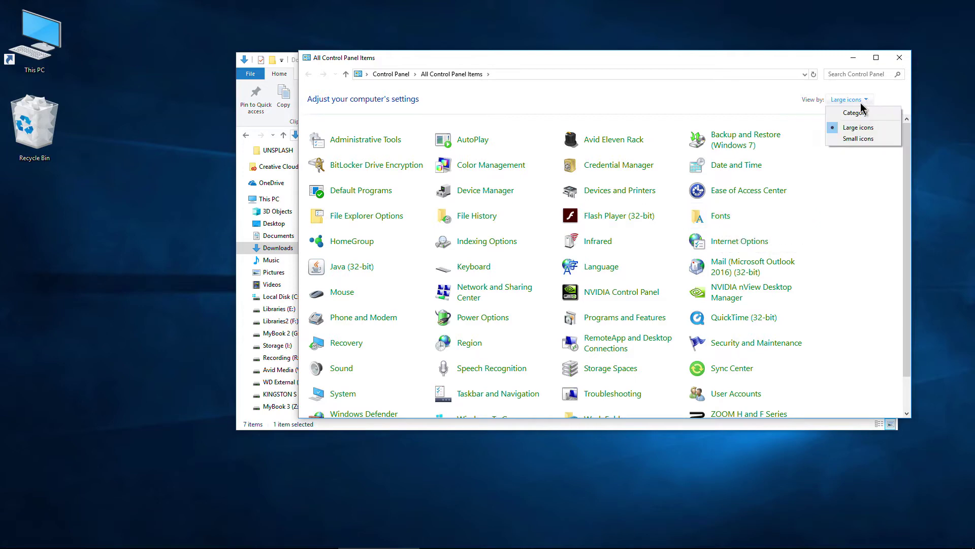
left_click(858, 127)
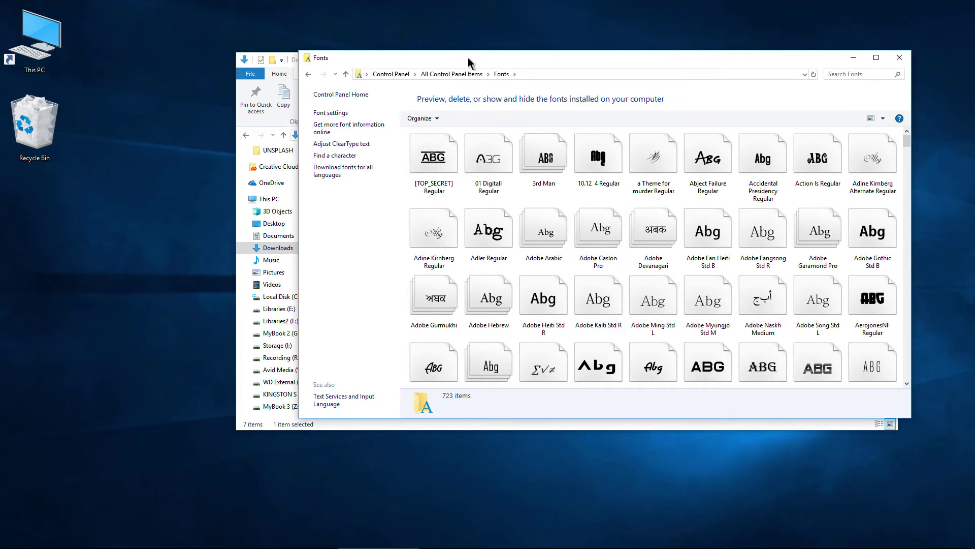
Step: Place the Fonts and Downloads windows side by side and open the downloaded fonts folder
left_click_drag(460, 62, 616, 61)
left_click_drag(367, 59, 250, 80)
key("Return")
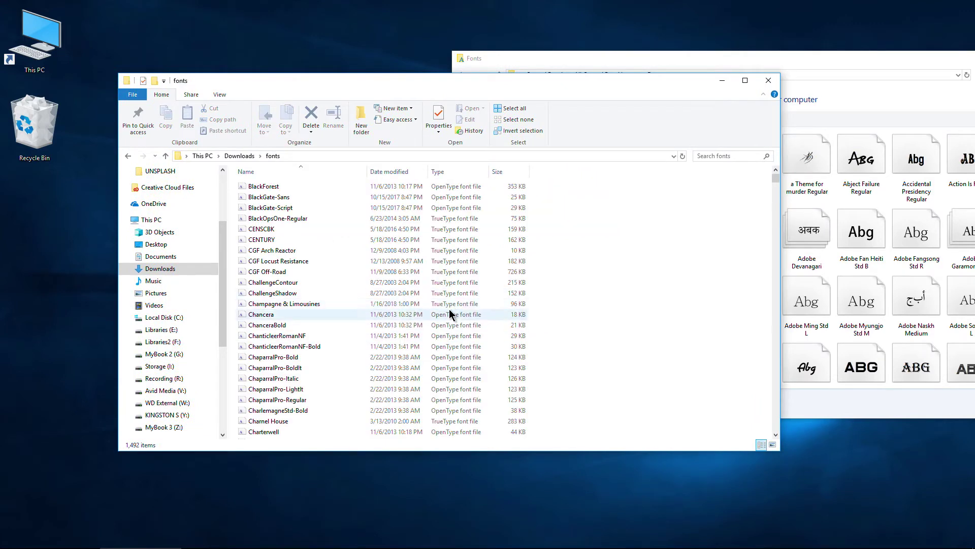
Step: Install BlackForest from its preview, then preview BlackGate-Sans and close it uninstalled
double_click(282, 187)
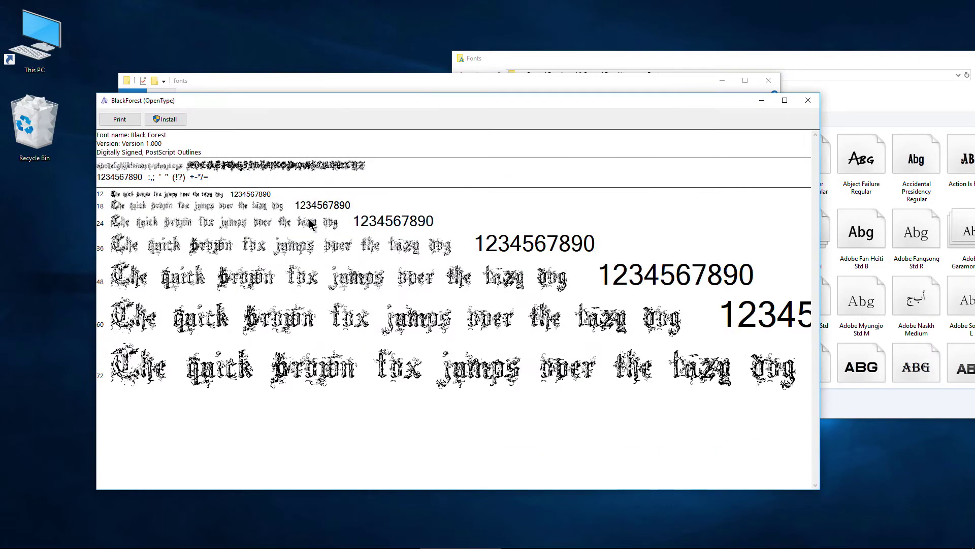
left_click(169, 120)
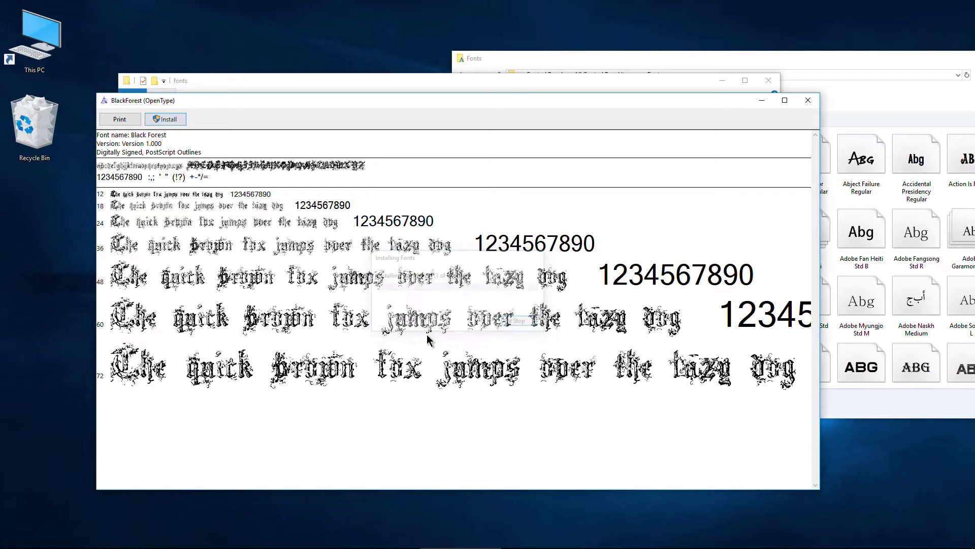
left_click(809, 100)
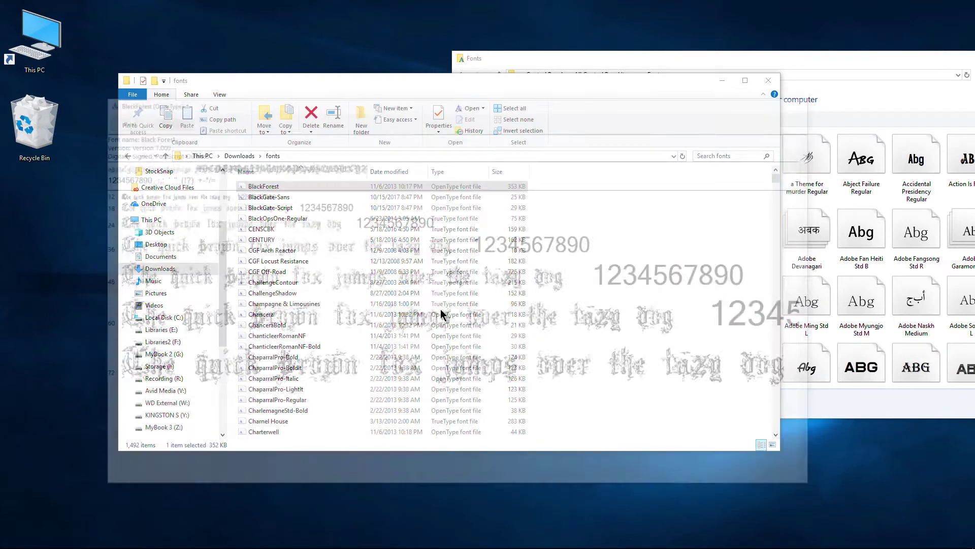
double_click(293, 198)
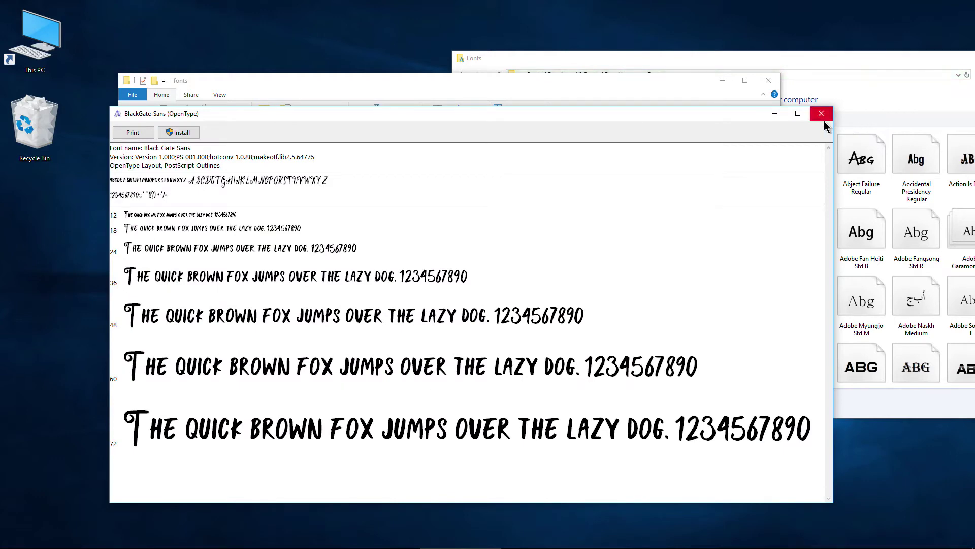
left_click(821, 114)
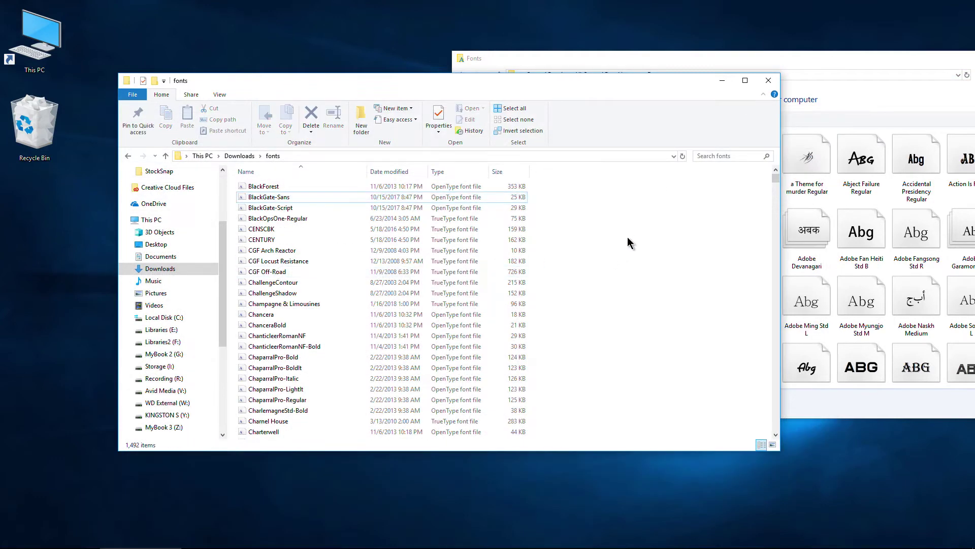
Step: Box-select the 78 font files from Claritty to COLONNA, after trying and clearing Select All
left_click_drag(550, 197, 475, 484)
left_click(730, 299)
scroll(631, 353, "up", 15)
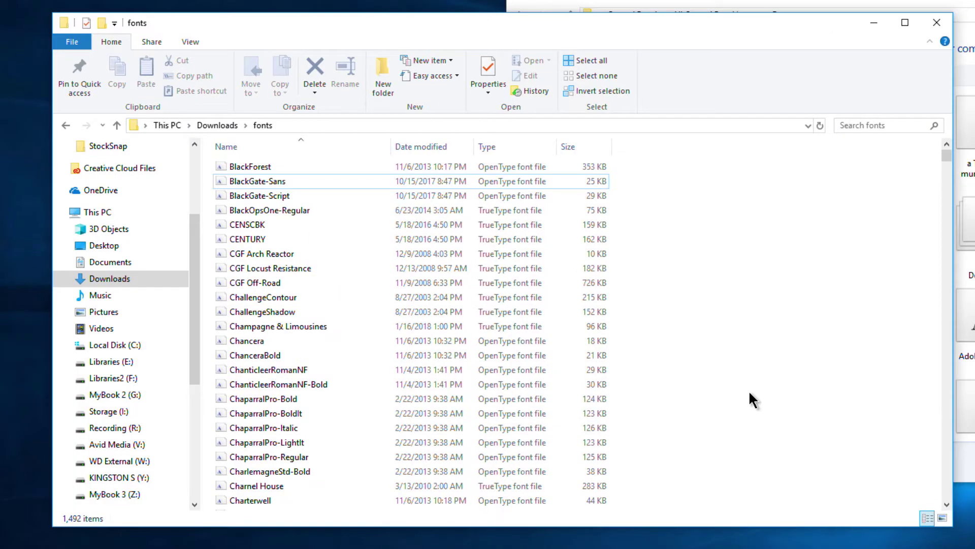
key("ctrl+a")
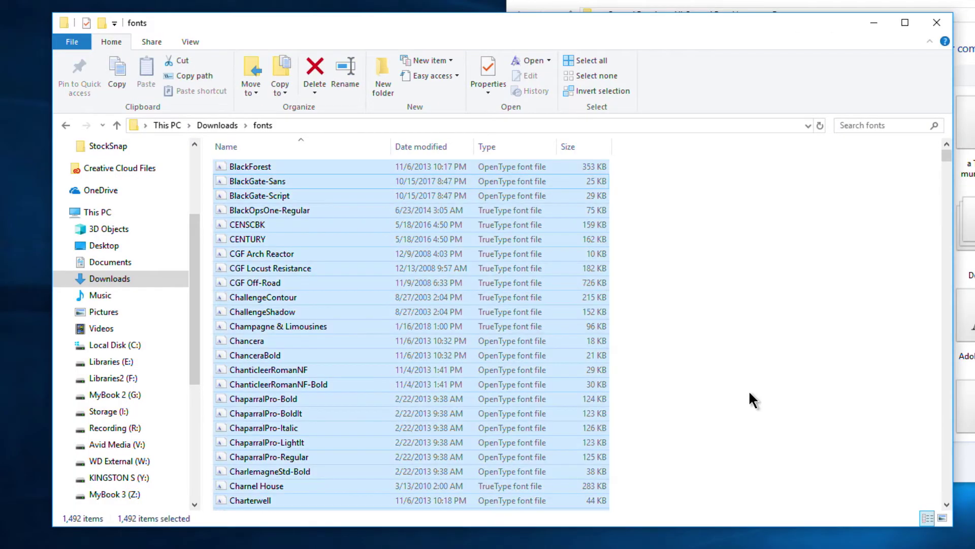
scroll(749, 390, "down", 10)
scroll(749, 390, "up", 10)
left_click(749, 390)
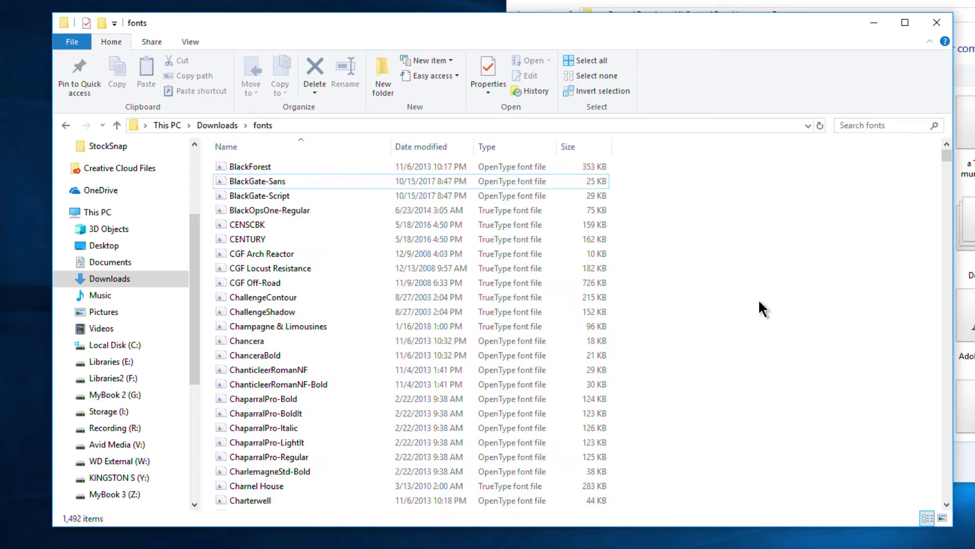
left_click_drag(748, 198, 478, 537)
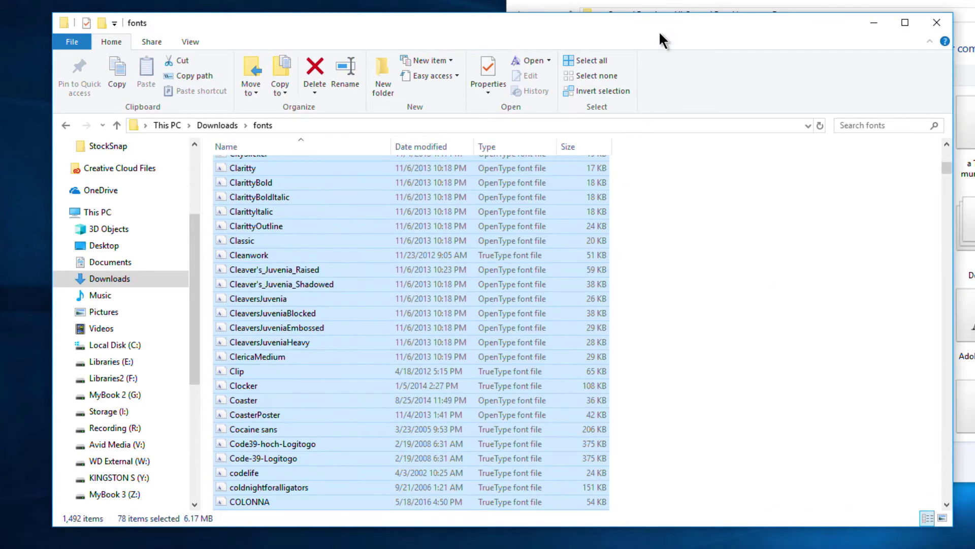
left_click_drag(659, 31, 591, 19)
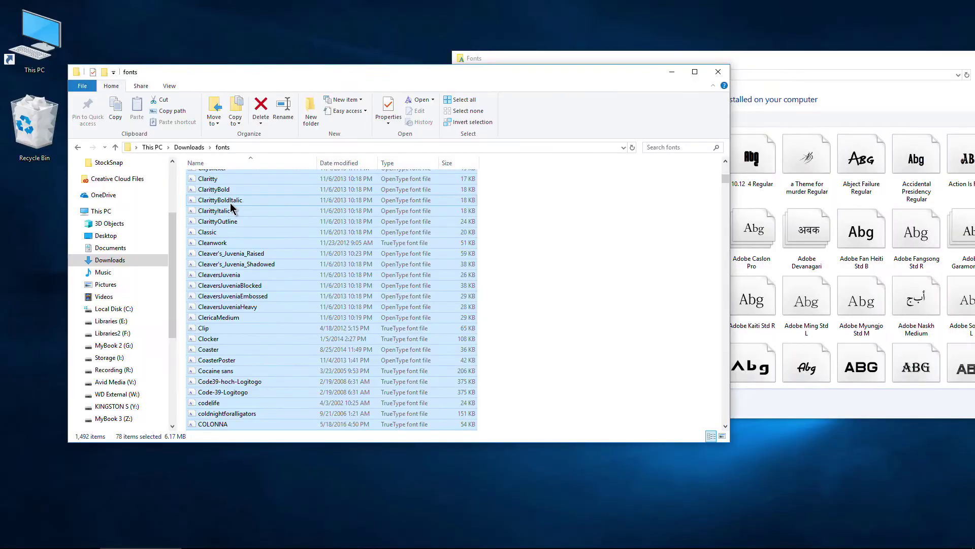
Step: Drag the 78 selected fonts into the Fonts window to install them
left_click_drag(230, 205, 264, 211)
left_click_drag(779, 61, 734, 64)
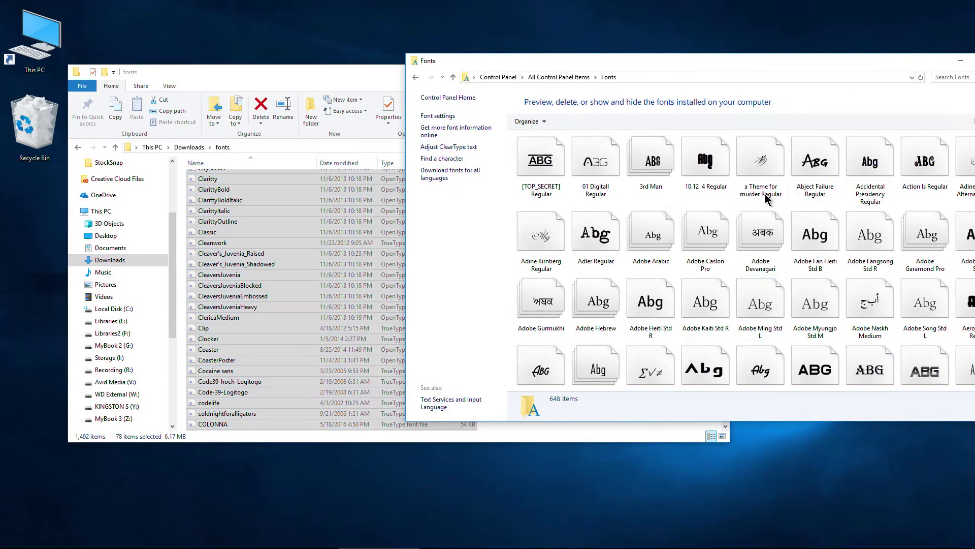
left_click(355, 90)
left_click_drag(232, 238, 823, 228)
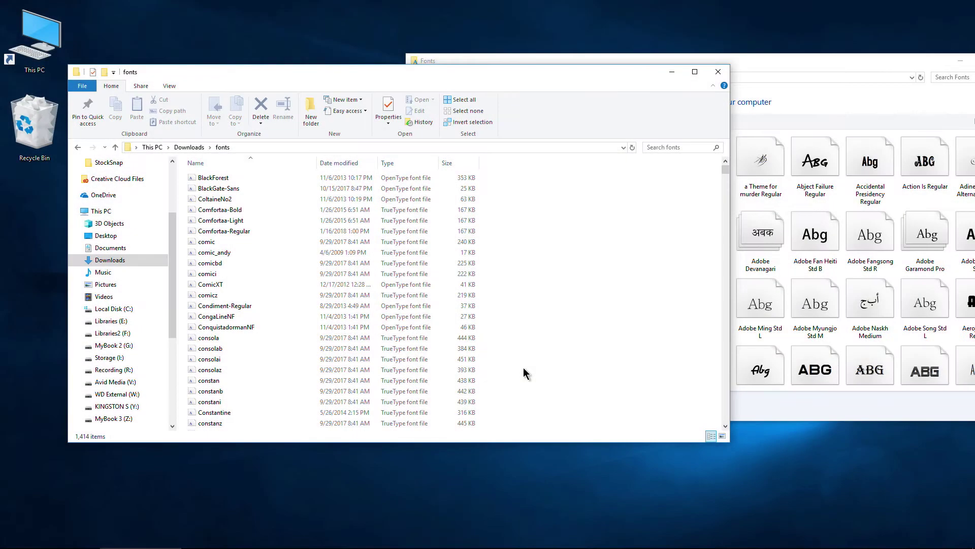
left_click(776, 69)
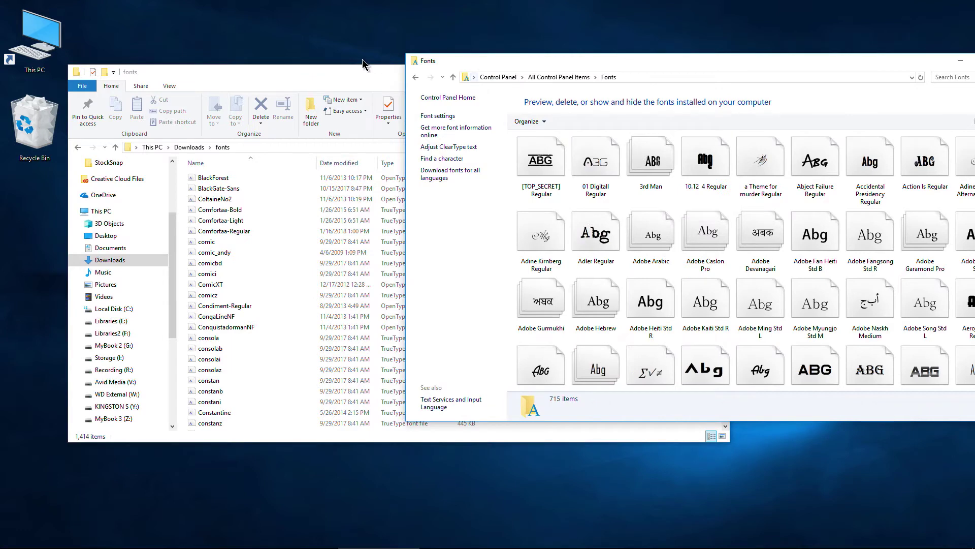
left_click(323, 77)
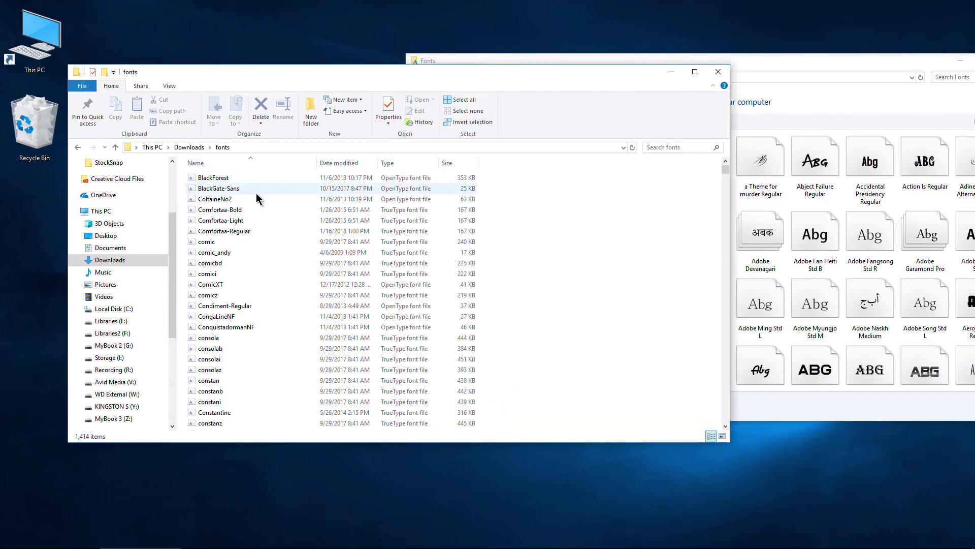
Step: Move the Fonts window mostly off-screen right, with the downloaded fonts folder in front
scroll(560, 293, "down", 3)
scroll(553, 317, "up", 3)
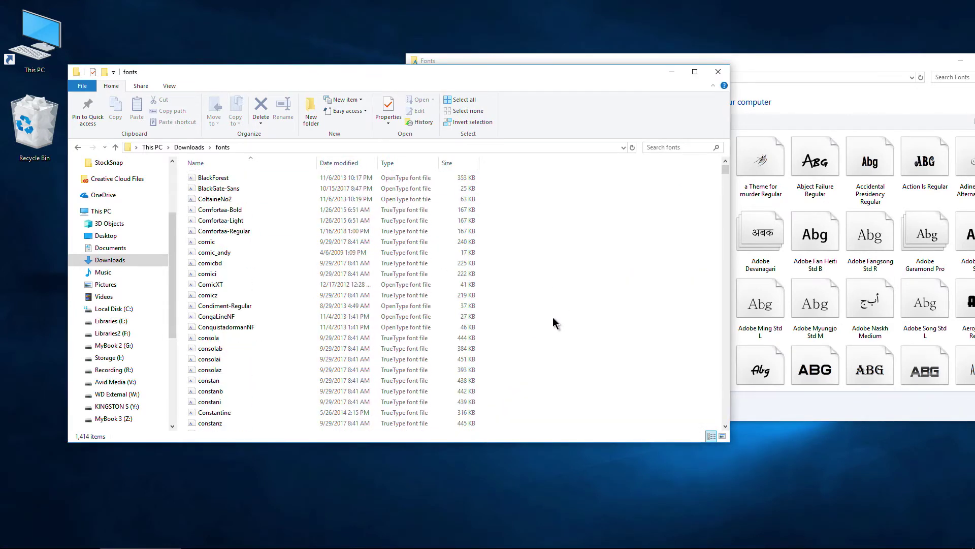
left_click_drag(793, 62, 624, 60)
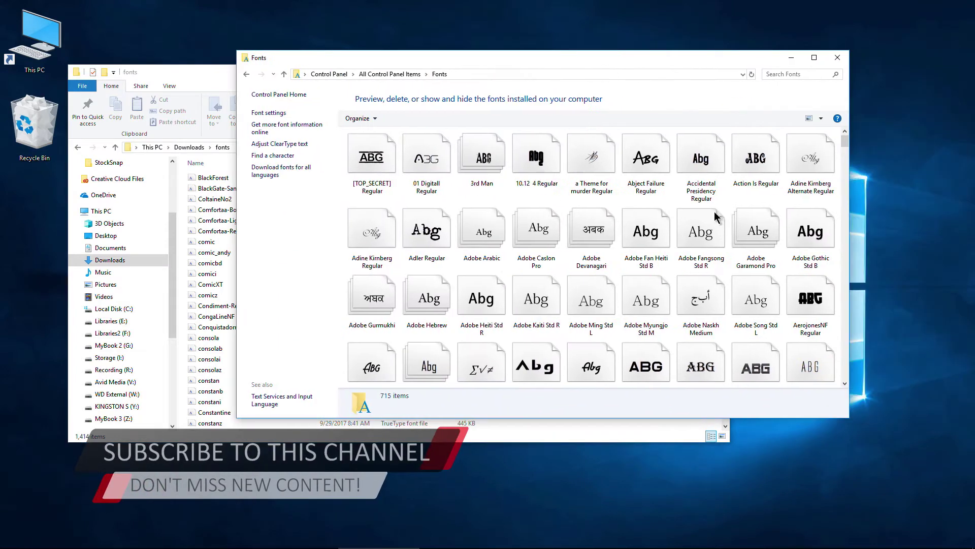
left_click_drag(411, 61, 763, 79)
left_click_drag(392, 79, 412, 78)
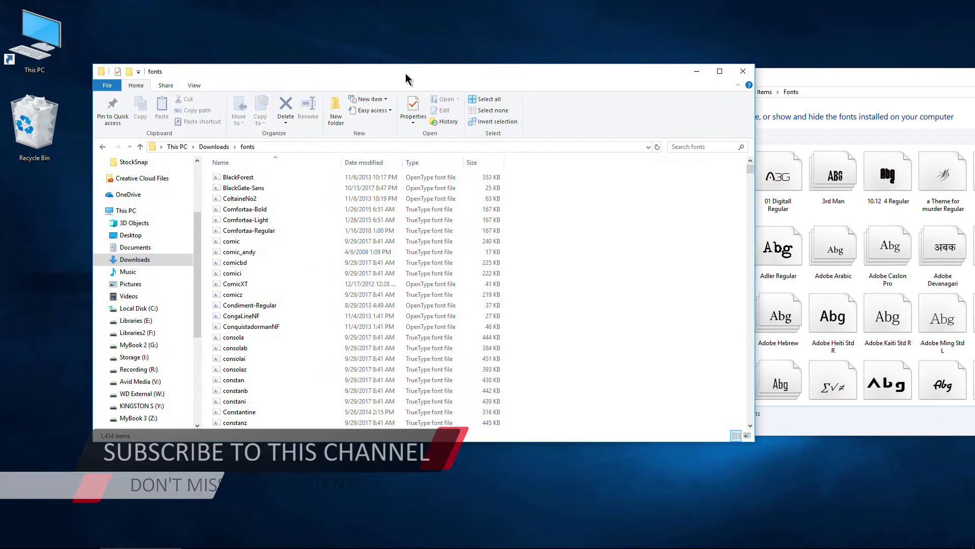
scroll(543, 284, "down", 5)
scroll(538, 307, "up", 5)
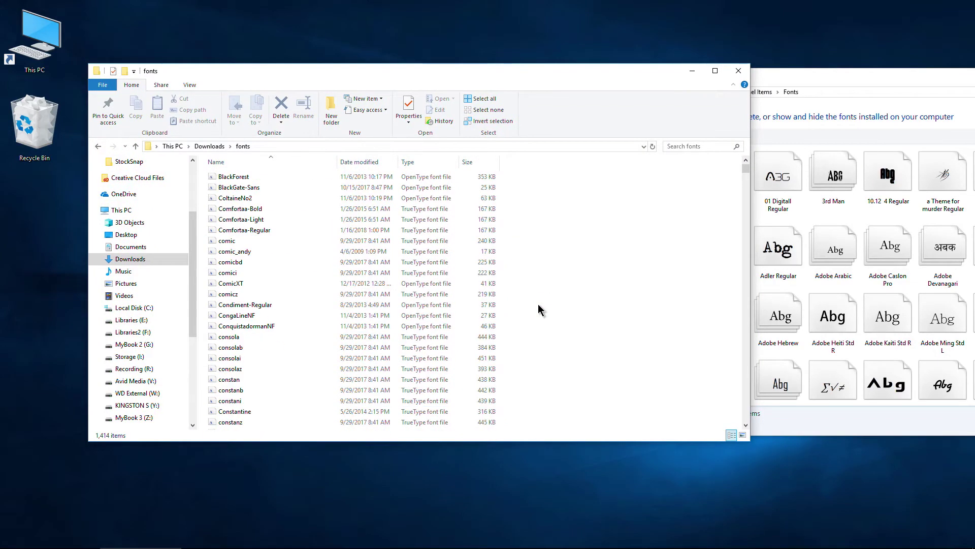
left_click_drag(572, 203, 583, 294)
scroll(557, 323, "up", 10)
Step: Select all 1,414 font files and bring up their right-click menu
key("ctrl+a")
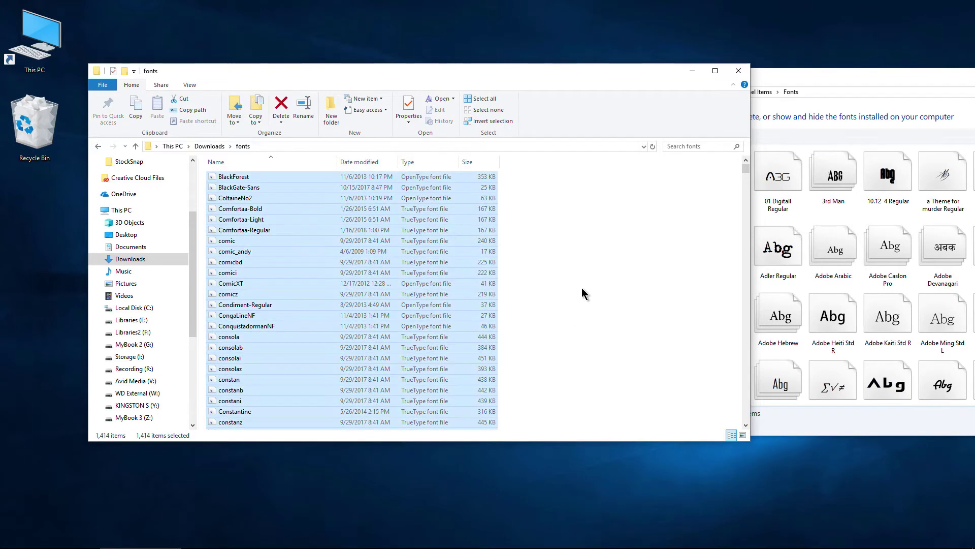
scroll(583, 289, "down", 10)
scroll(582, 289, "up", 5)
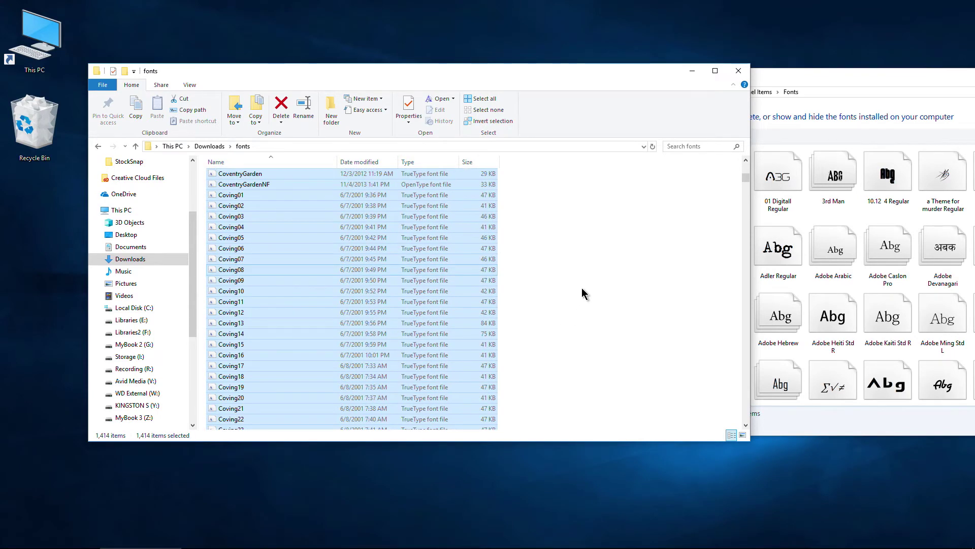
scroll(582, 289, "up", 5)
scroll(581, 287, "down", 5)
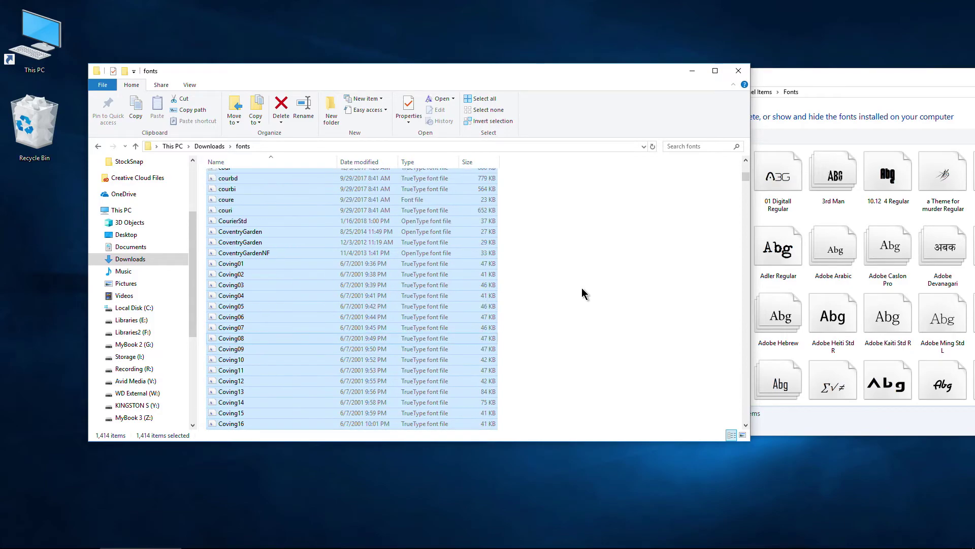
scroll(582, 287, "up", 10)
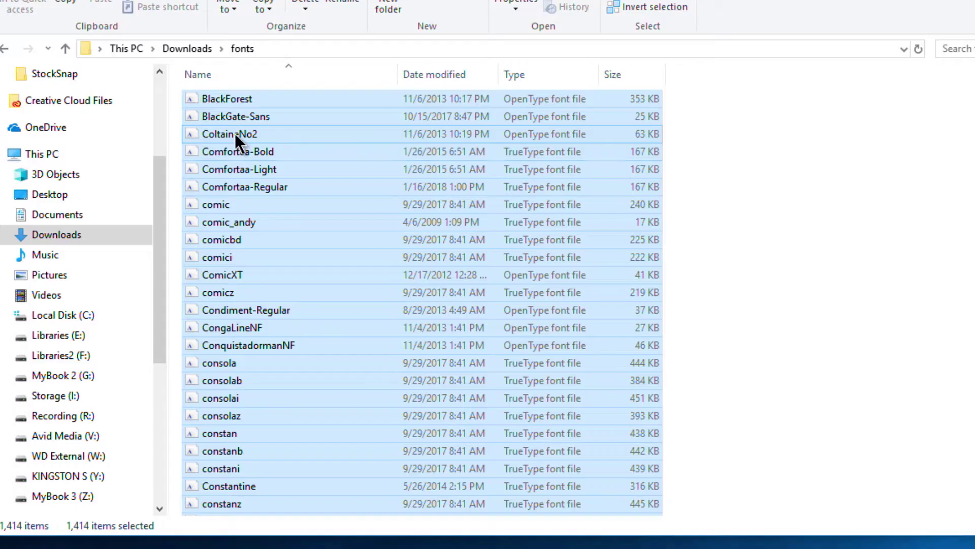
right_click(230, 166)
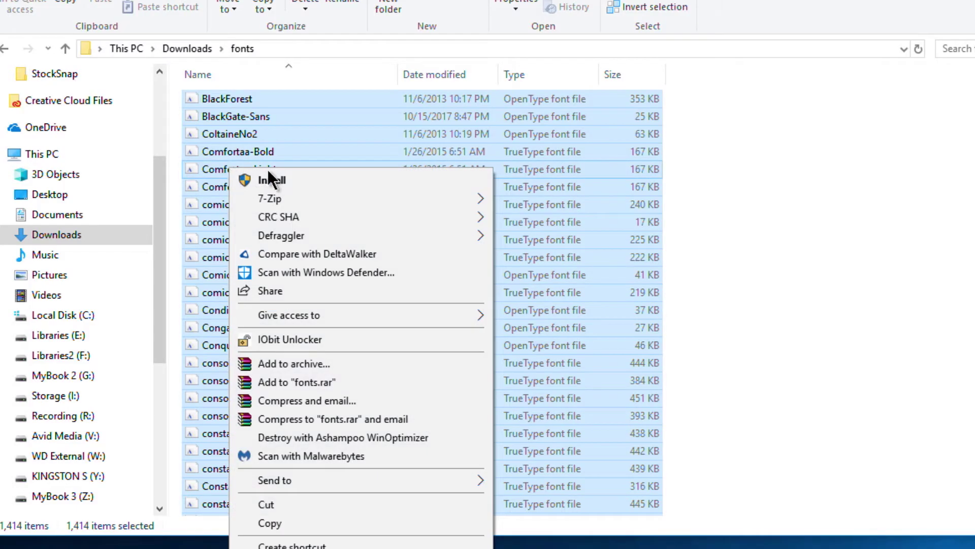
Step: Install all 1,414 fonts, answering No for every already-installed duplicate such as Comic Sans MS
left_click(303, 179)
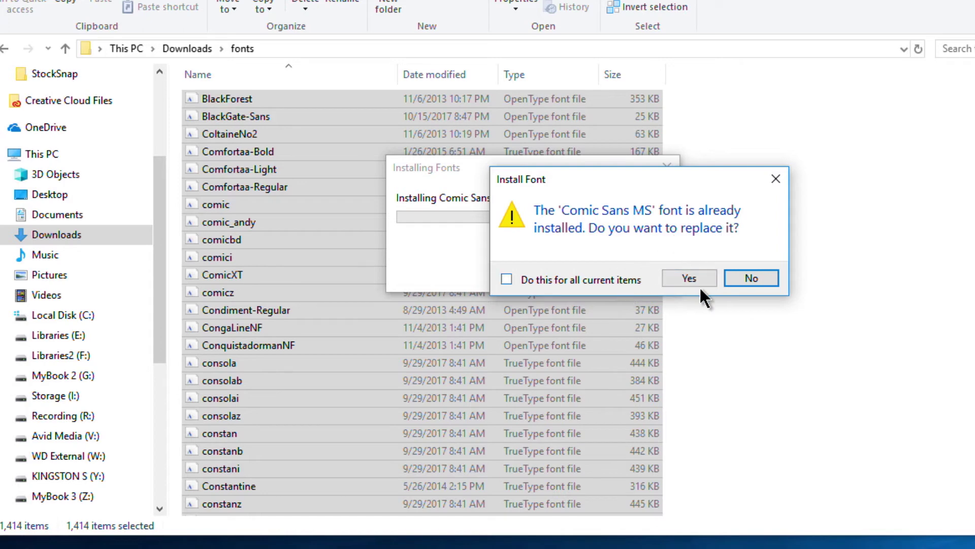
left_click(757, 279)
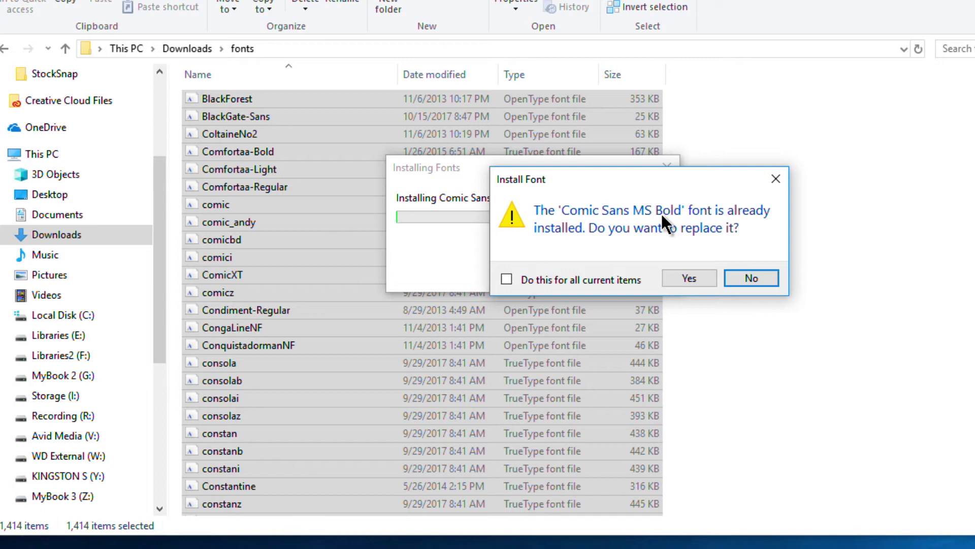
left_click(506, 279)
left_click(758, 278)
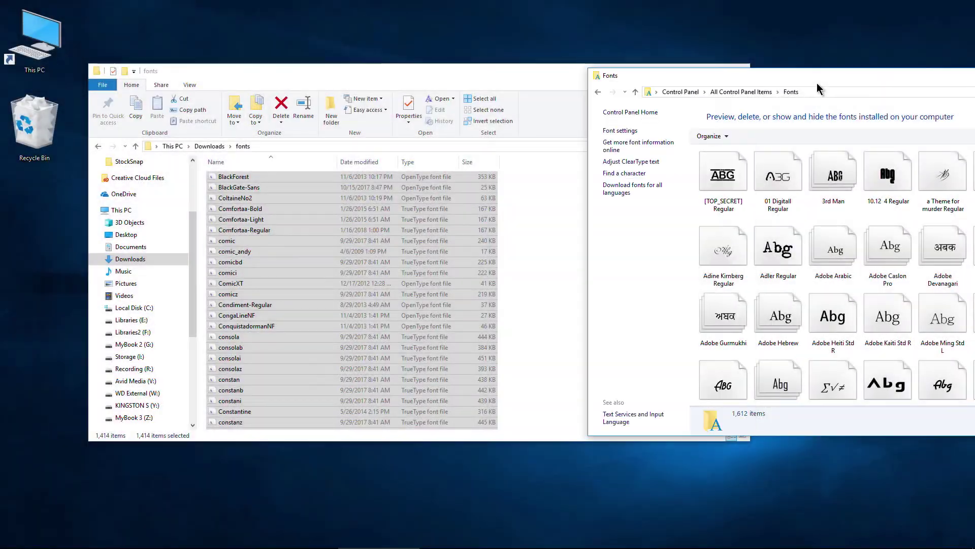
Step: Check the Fonts window now holds 1,612 fonts, then return to the downloaded fonts folder
left_click_drag(817, 83, 473, 81)
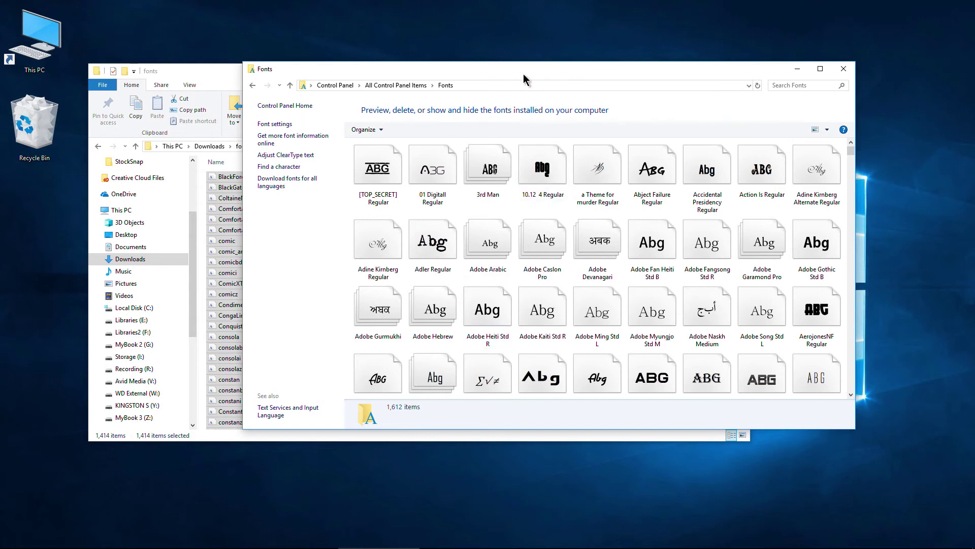
left_click_drag(522, 78, 659, 80)
left_click_drag(329, 74, 348, 74)
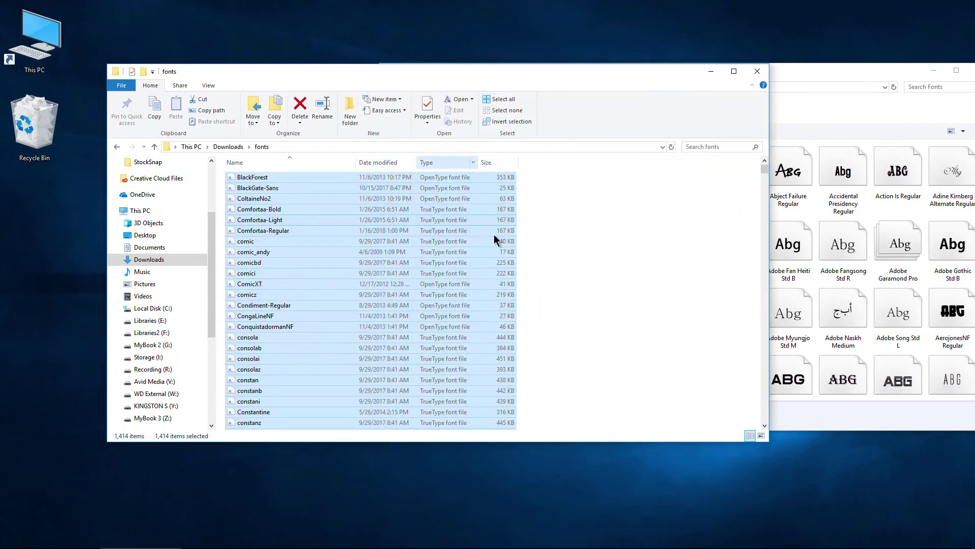
left_click(588, 297)
scroll(587, 298, "down", 15)
scroll(588, 303, "up", 10)
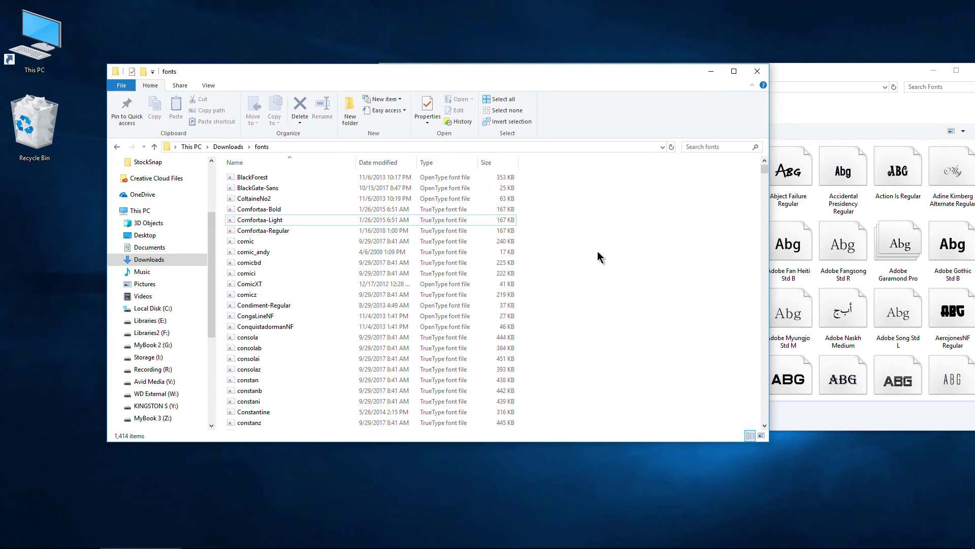
Step: Select fonts Comfortaa-Light through consolai, demonstrate dropping them on Fonts, and show their Install menu
left_click_drag(603, 219, 437, 363)
left_click_drag(301, 291, 478, 259)
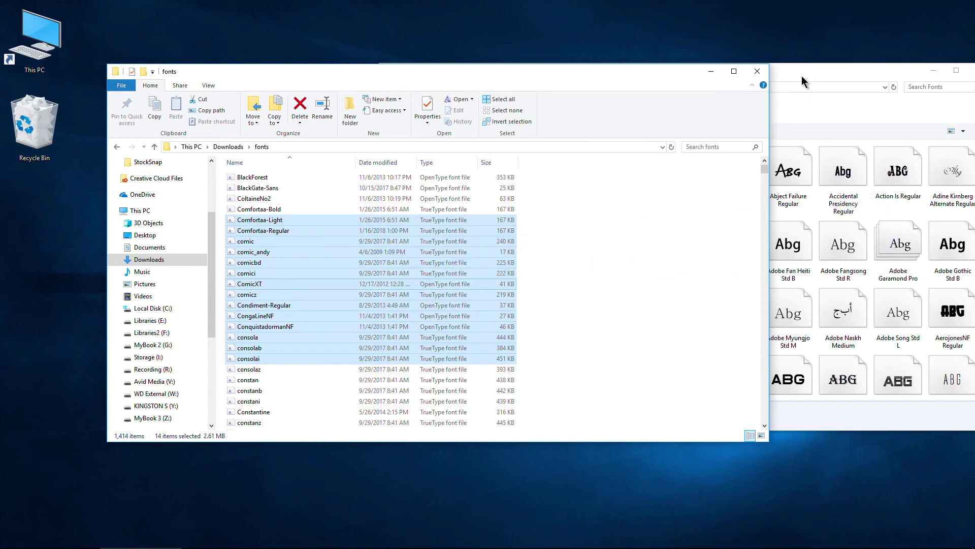
left_click(803, 81)
left_click(307, 89)
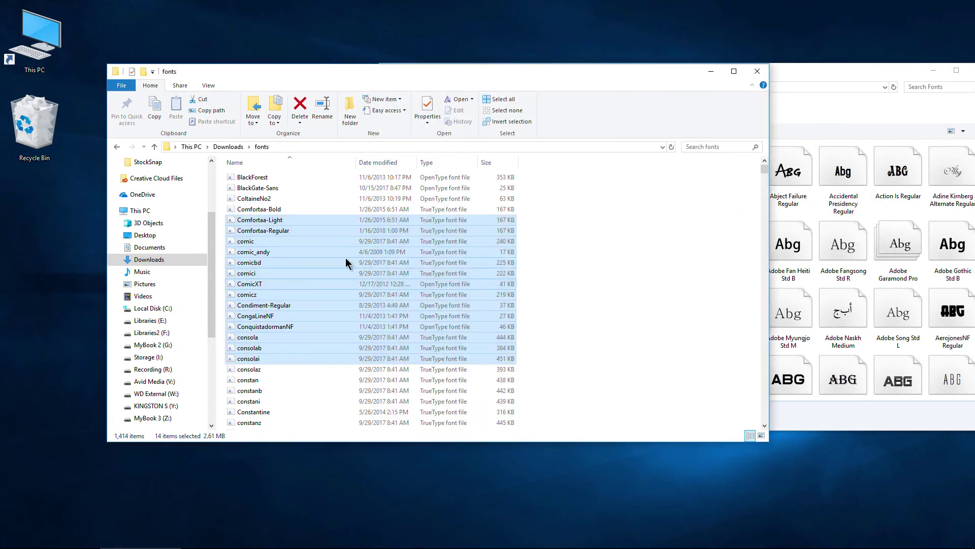
right_click(277, 237)
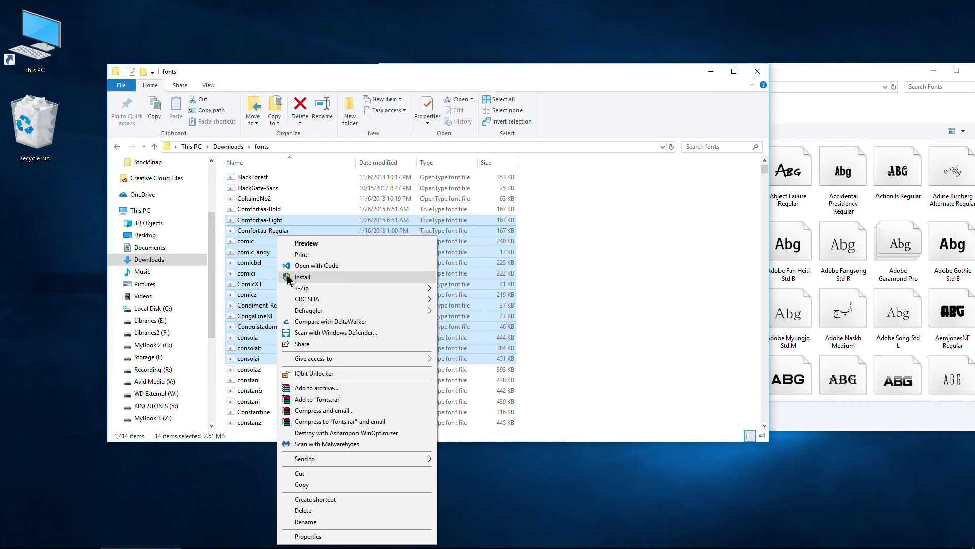
left_click(662, 242)
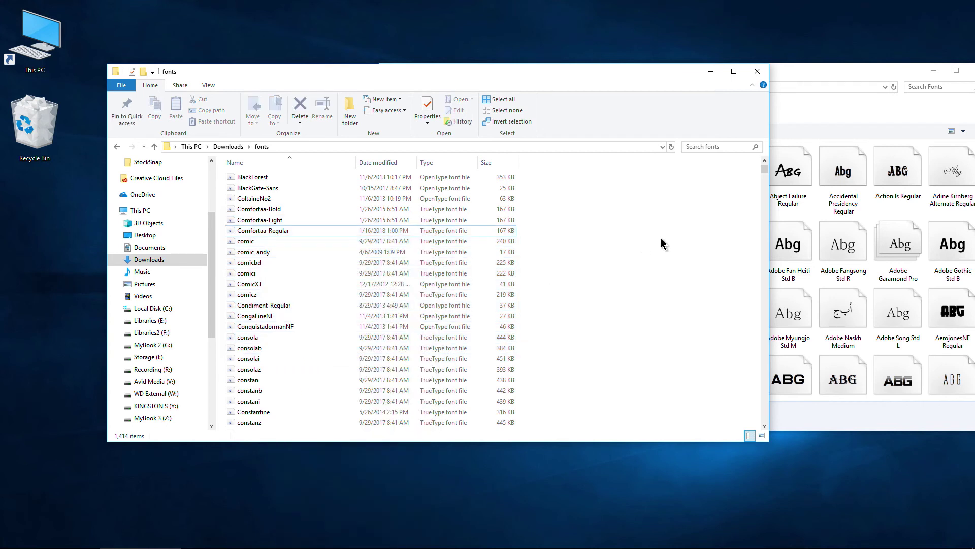
Step: Return to the Downloads folder and switch between the Fonts and Downloads windows
left_click(228, 146)
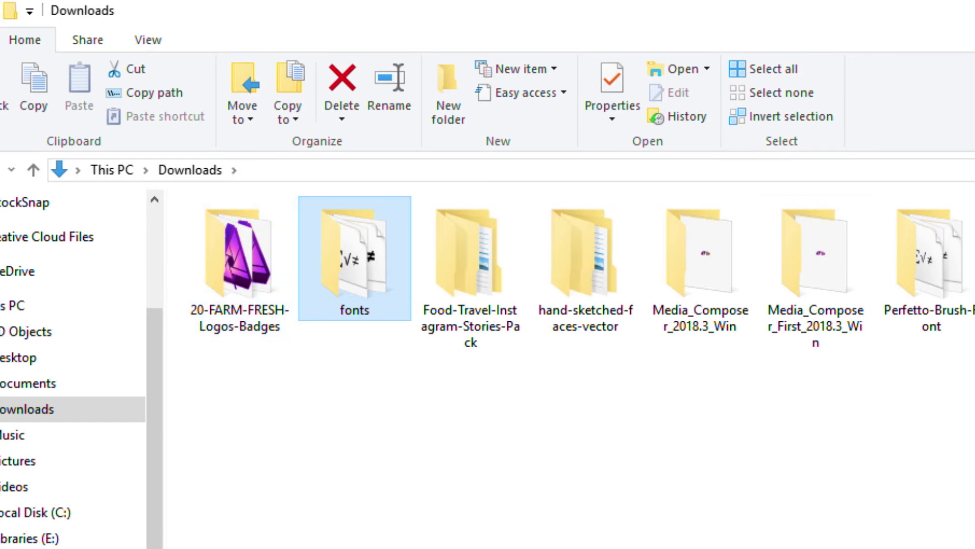
key("alt+Tab")
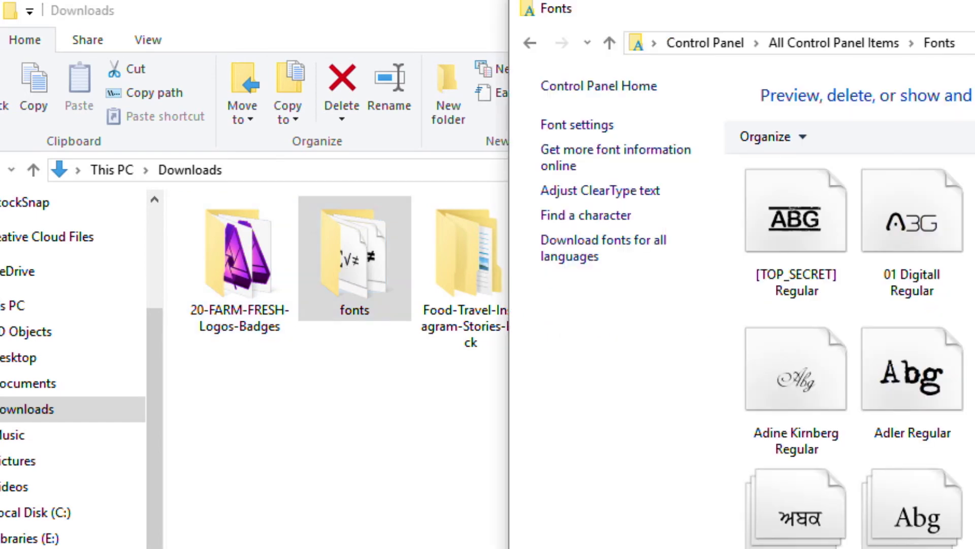
left_click(414, 33)
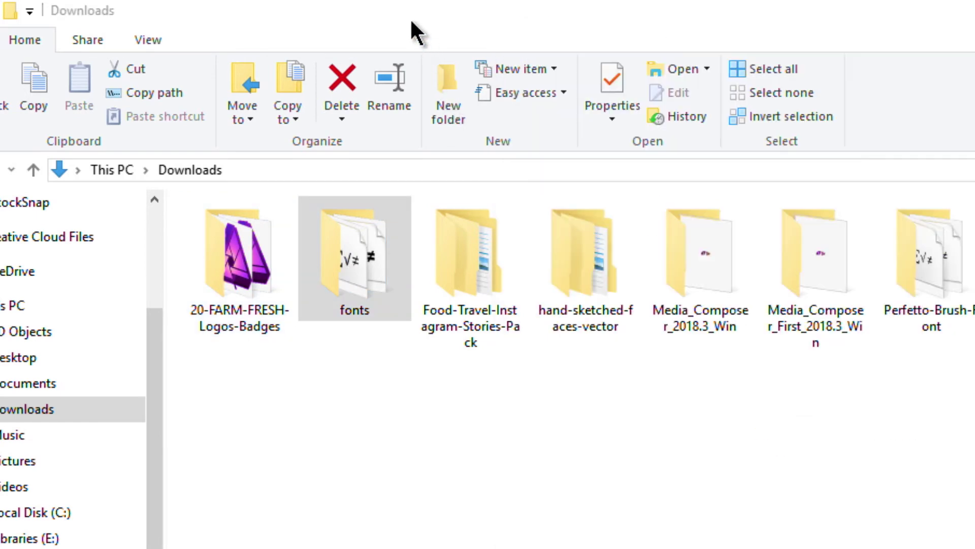
right_click(352, 265)
left_click(349, 188)
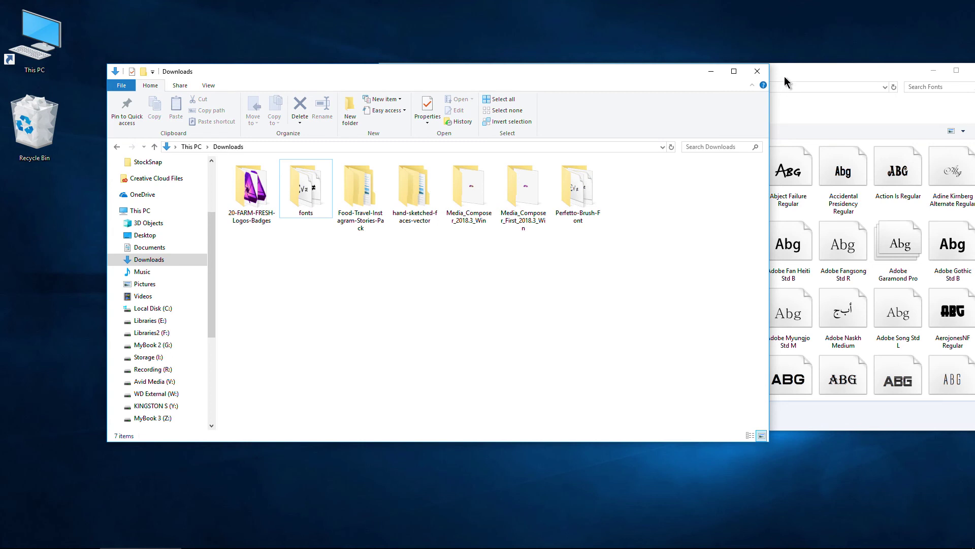
Step: In Affinity Photo, scroll the Font list to find the newly installed fonts
left_click_drag(784, 77, 723, 73)
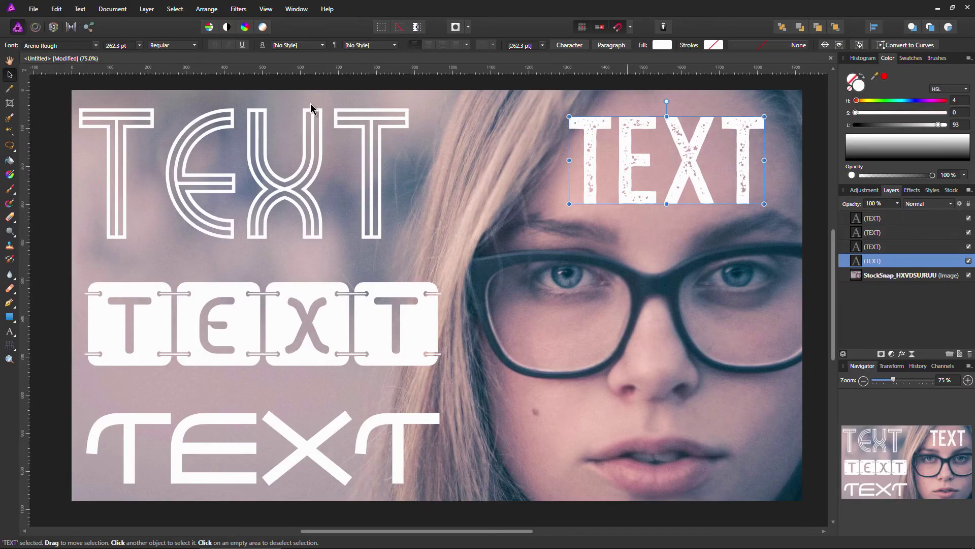
left_click(95, 46)
scroll(153, 157, "down", 15)
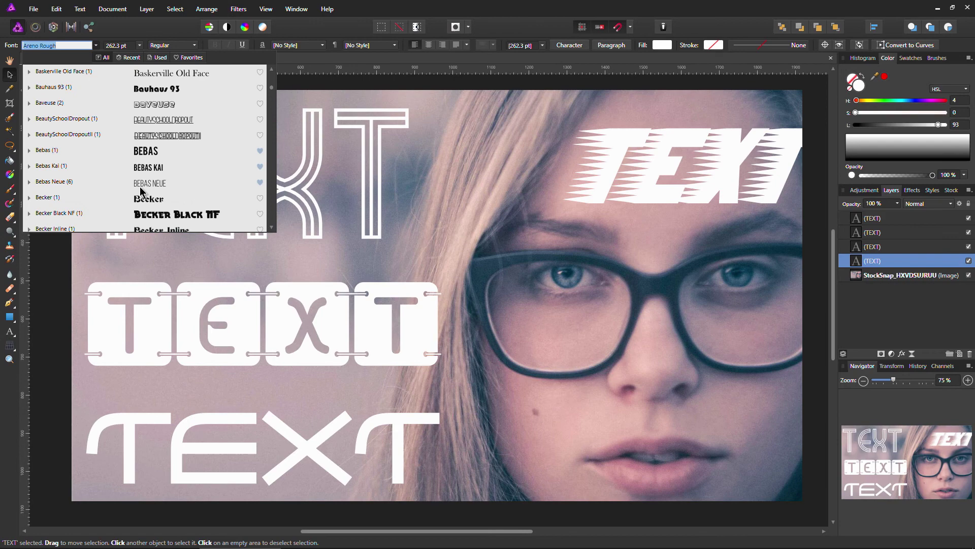
scroll(153, 158, "down", 10)
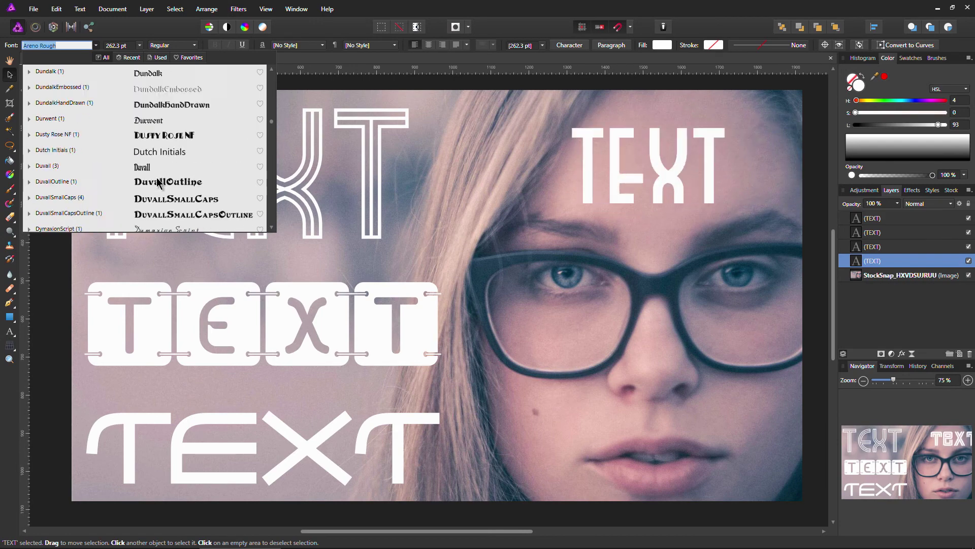